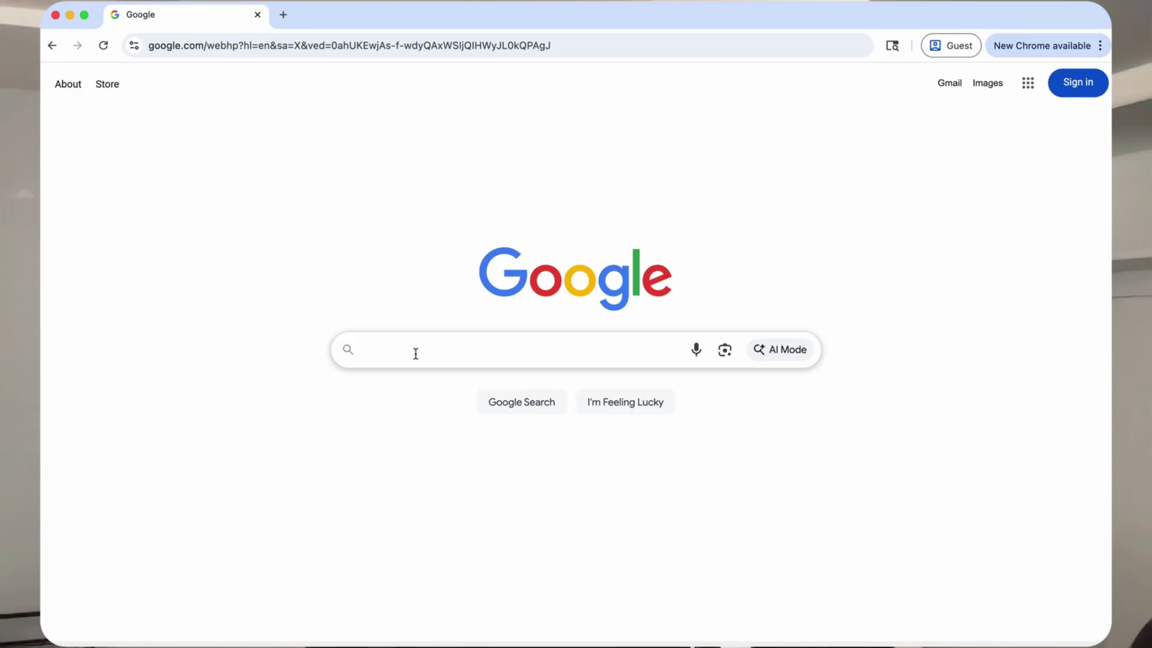
Search Google for 'soccer', view its image and video results, then open search settings
text(soccer)
key(Return)
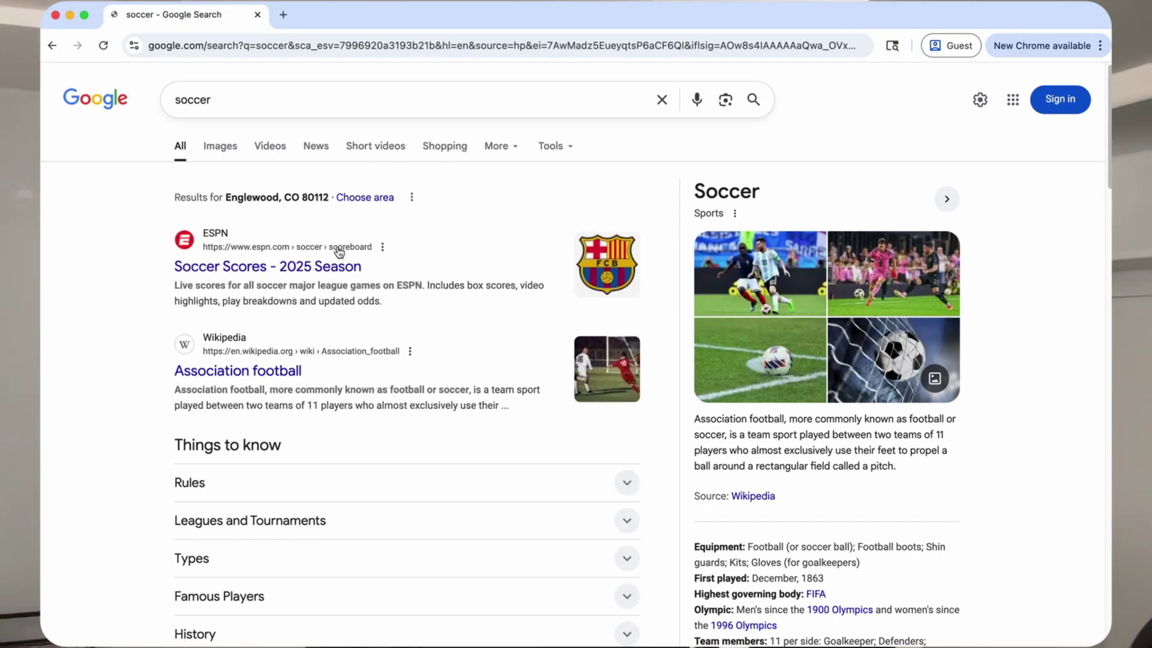
click(218, 147)
click(268, 149)
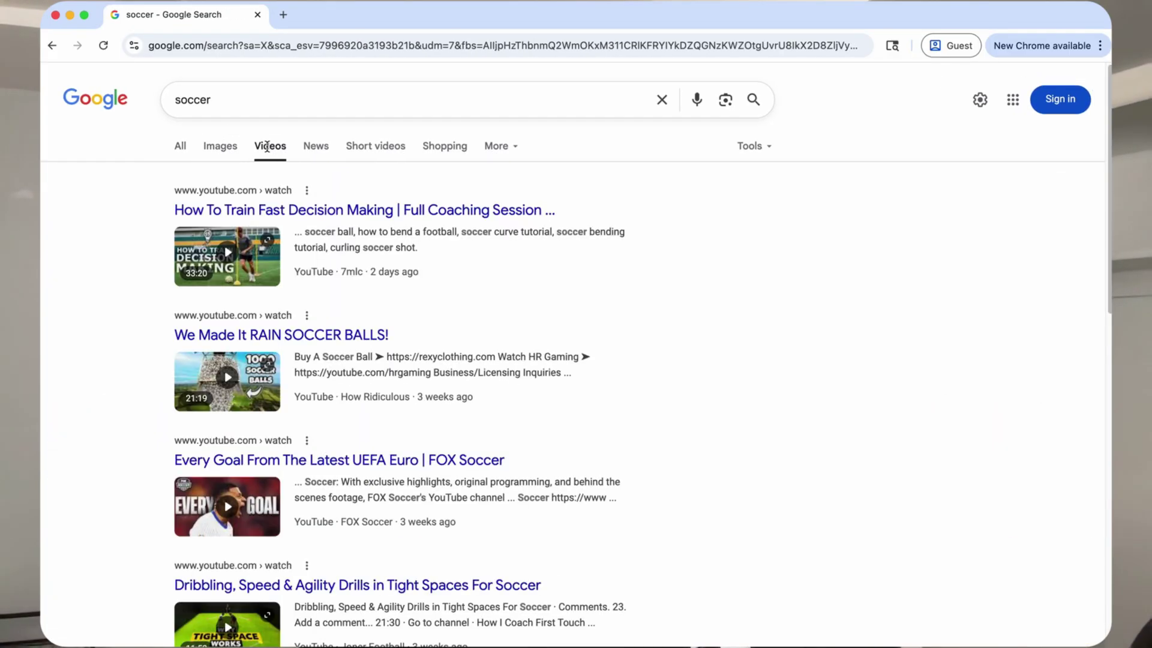
click(973, 108)
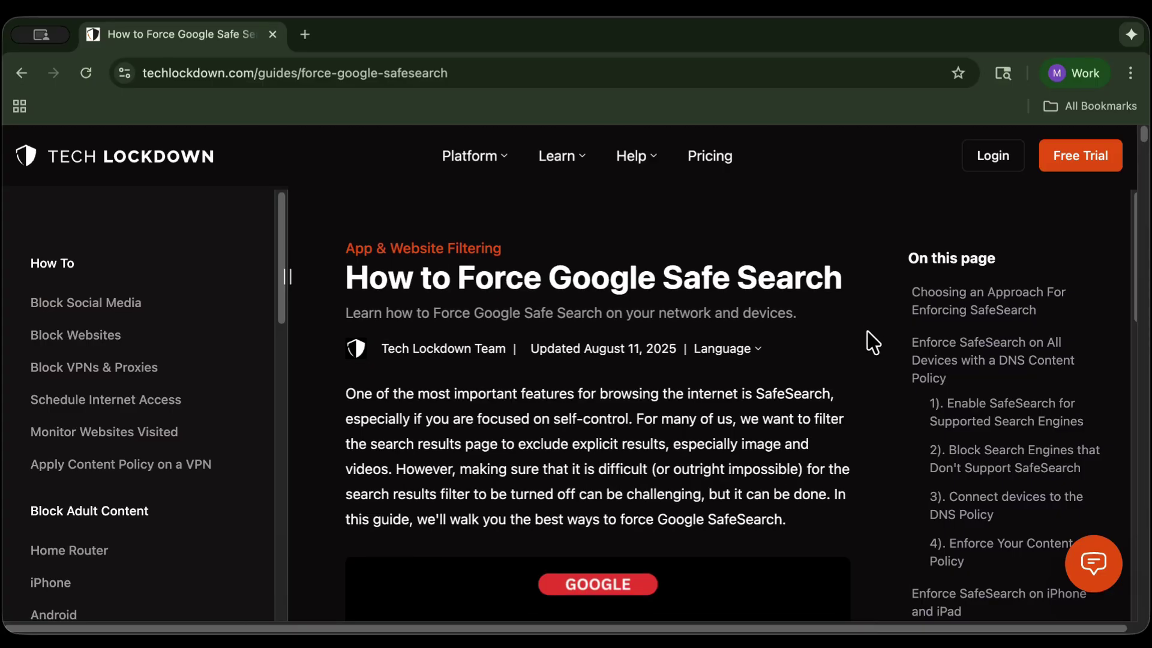
Jump via the guide's contents to 'Enforce SafeSearch on All Devices with a DNS Content Policy'
scroll(869, 342, down, 4)
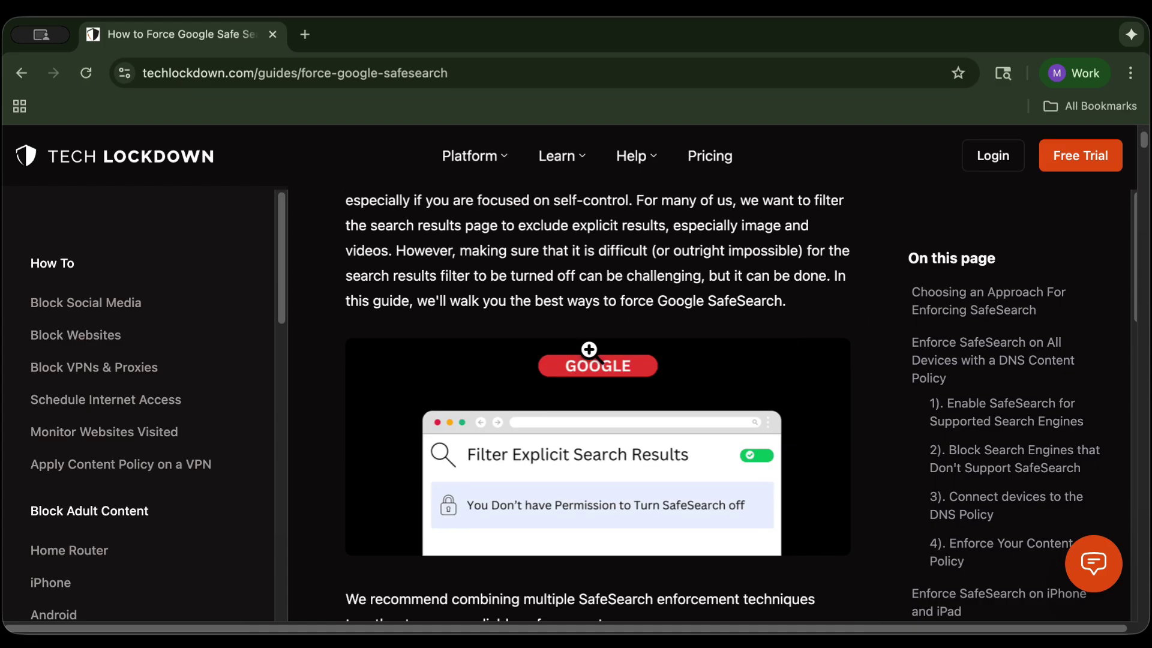
click(987, 303)
click(984, 369)
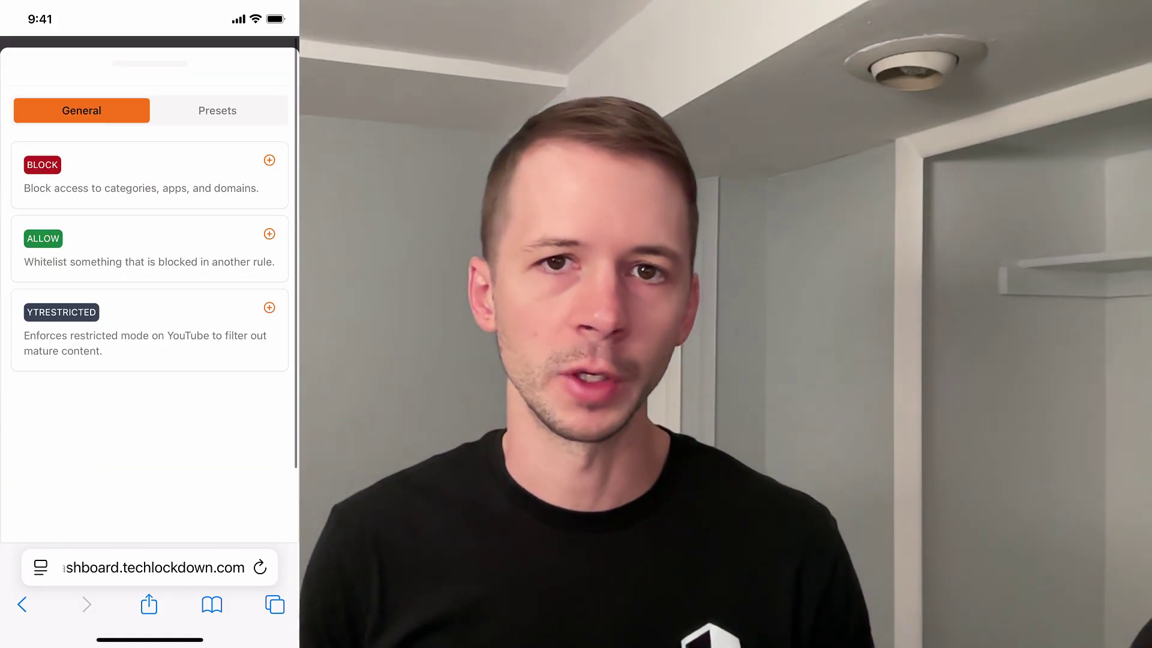
Add the Enforce SafeSearch preset from the Presets list as a new rule
click(217, 100)
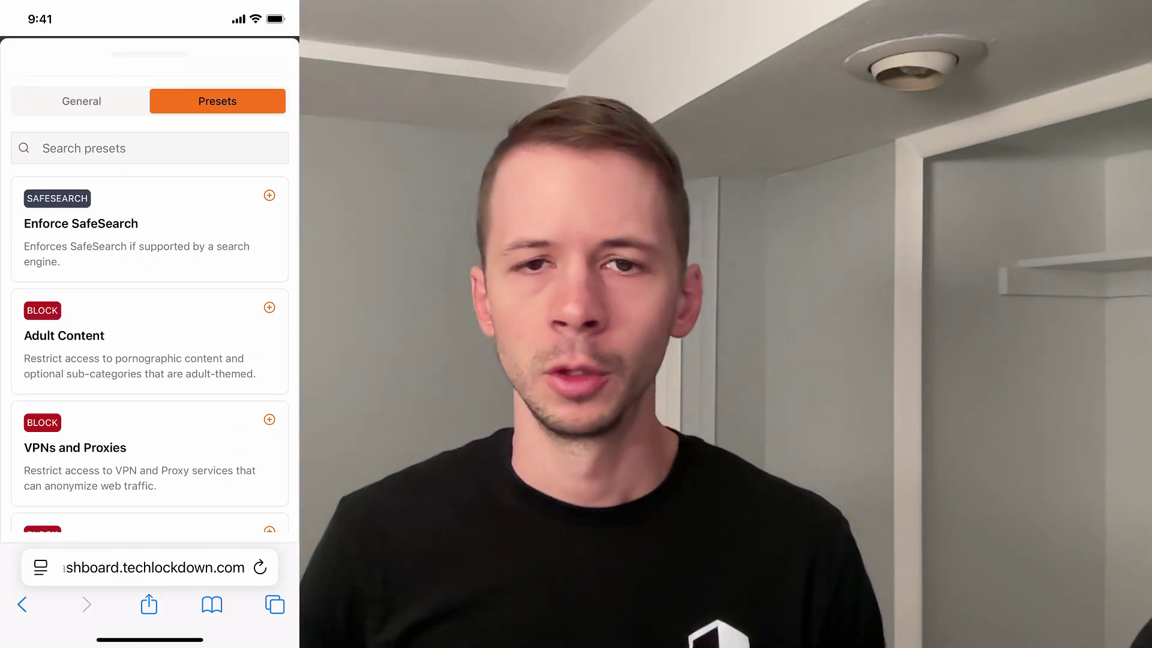
click(270, 195)
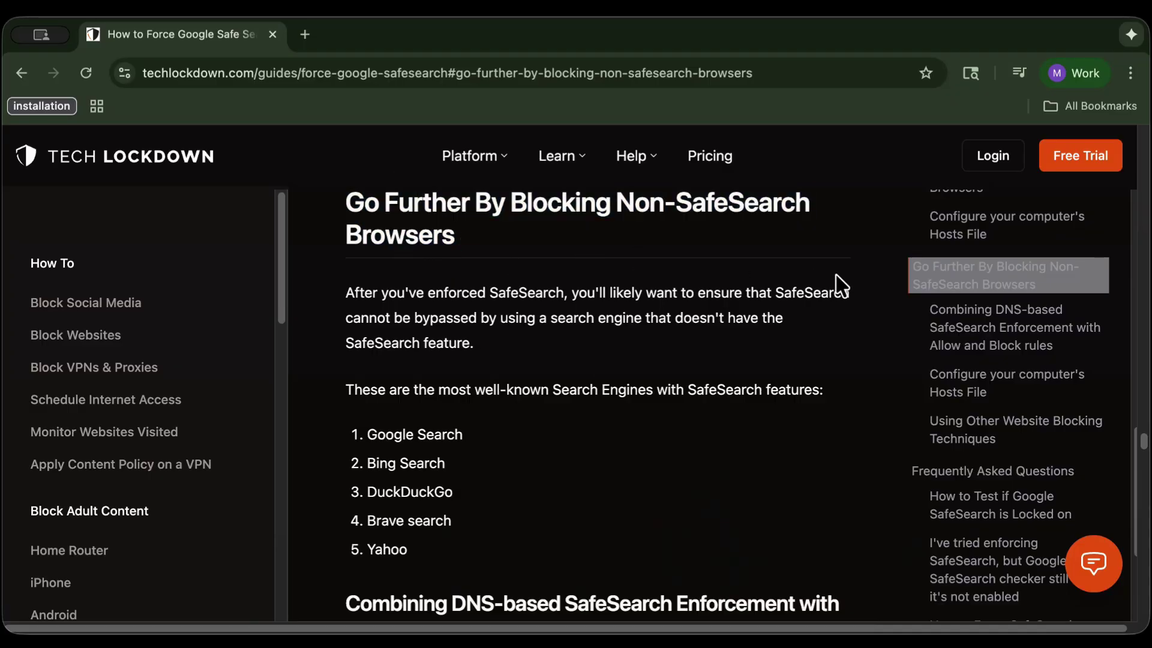
scroll(840, 285, down, 5)
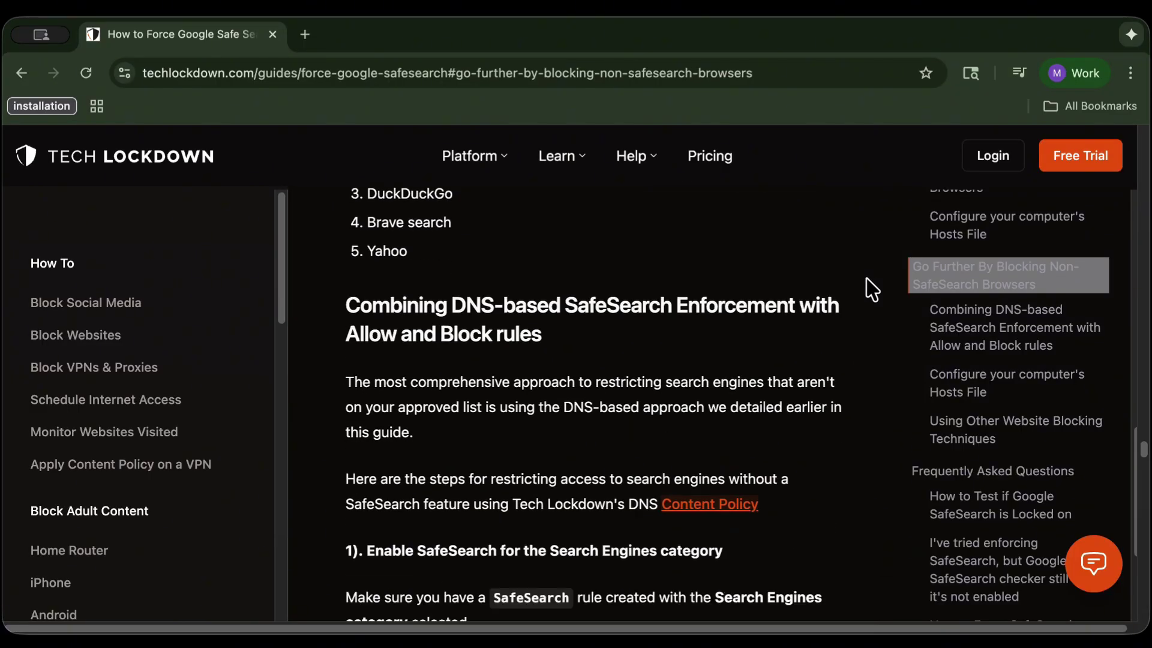
scroll(870, 290, down, 10)
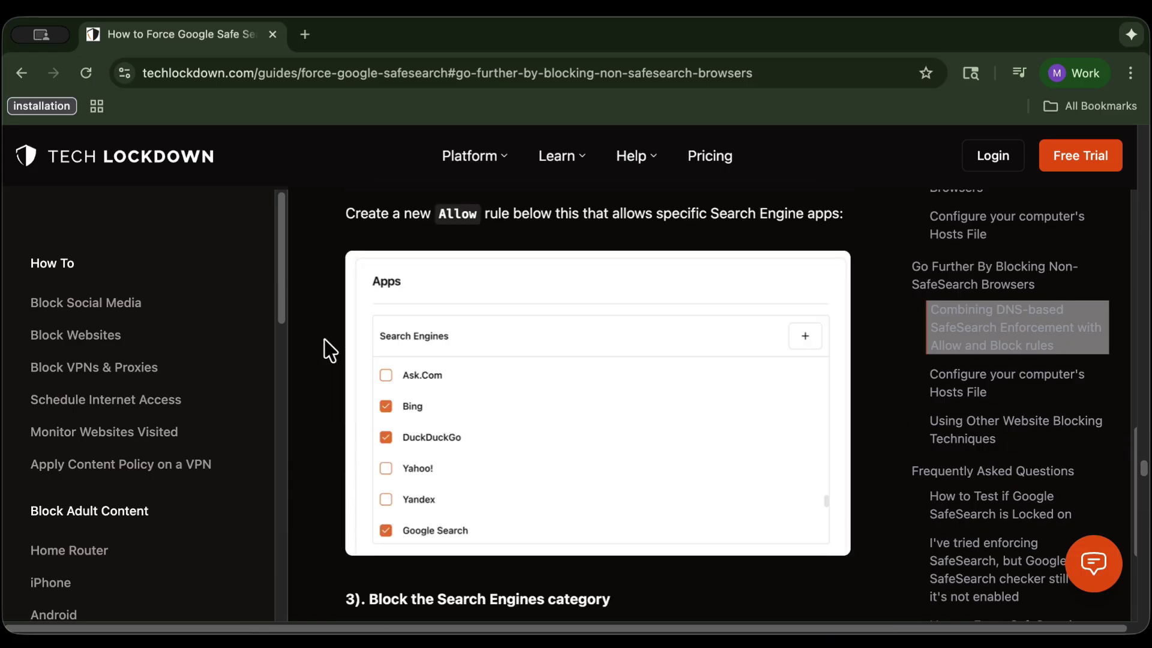
scroll(329, 350, down, 10)
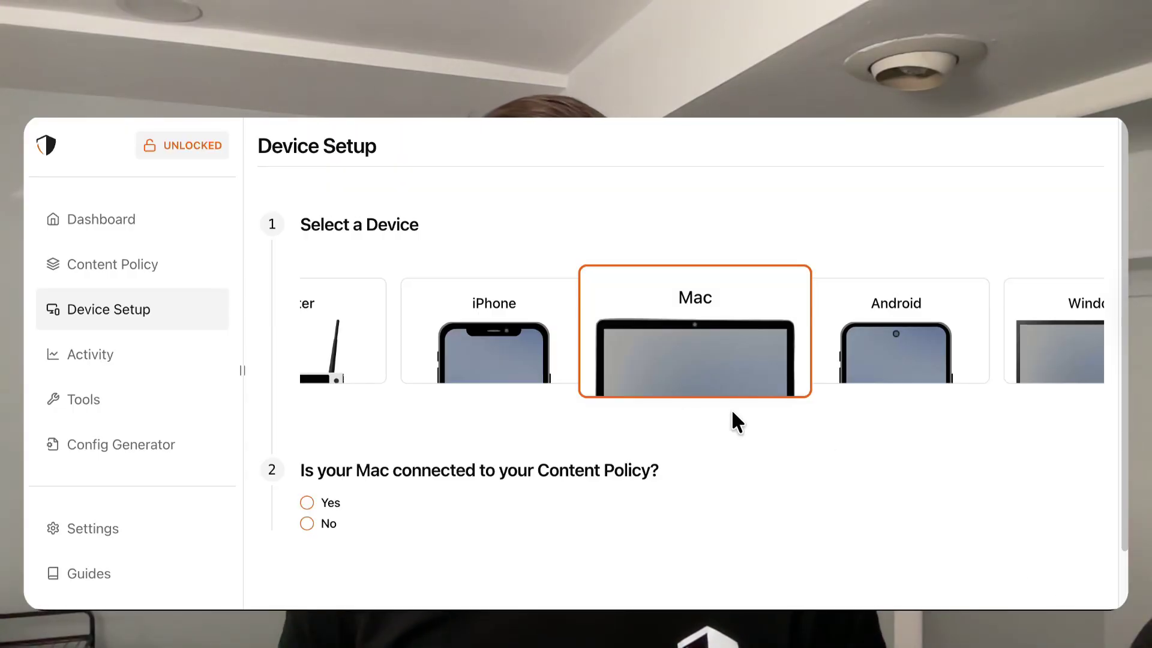
Move past iPhone and select Router in the Select a Device carousel
click(553, 337)
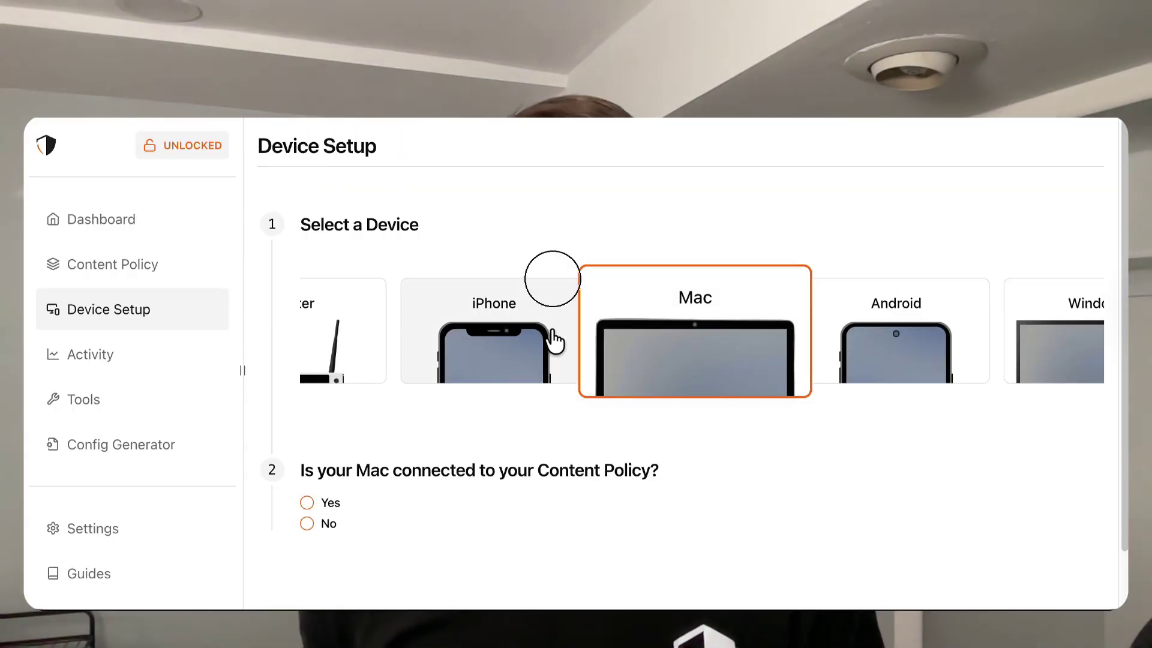
click(551, 338)
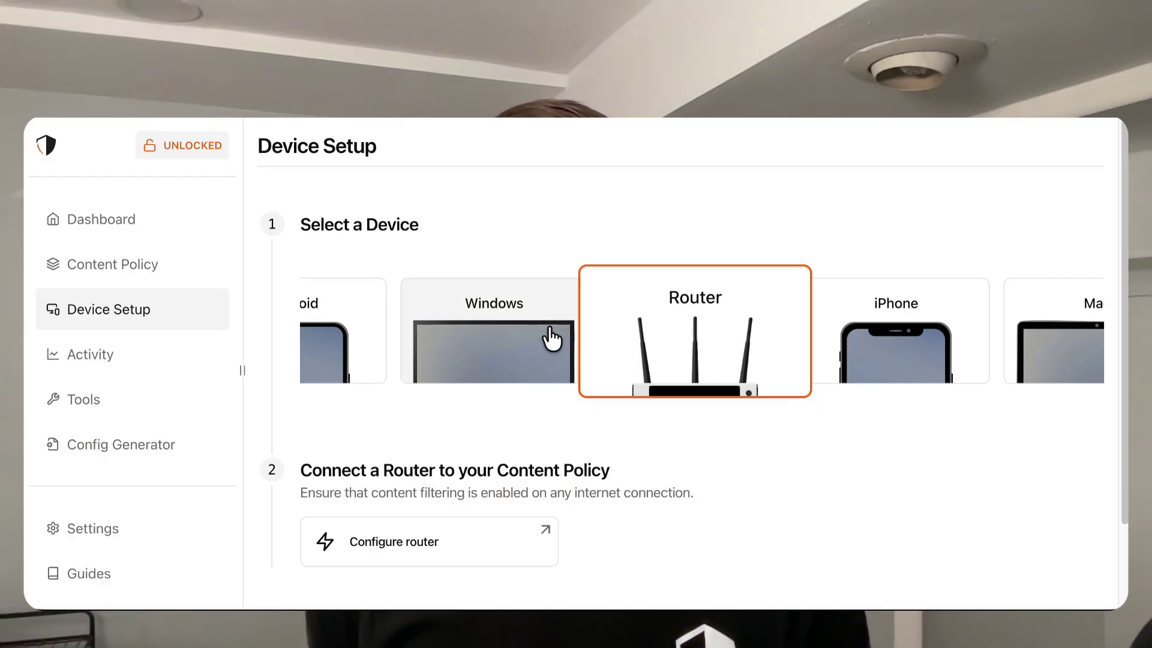
Choose Android in Device Setup and select the guide's Google and Bing SafeSearch host entries
click(548, 336)
click(548, 336)
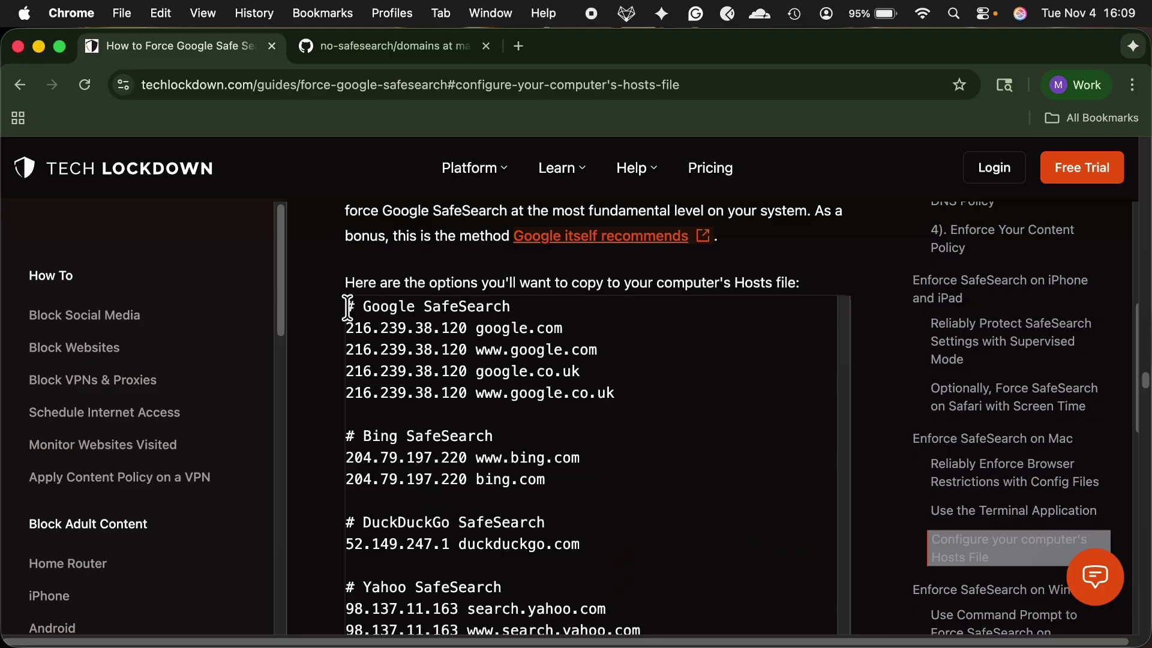
drag(348, 295, 566, 399)
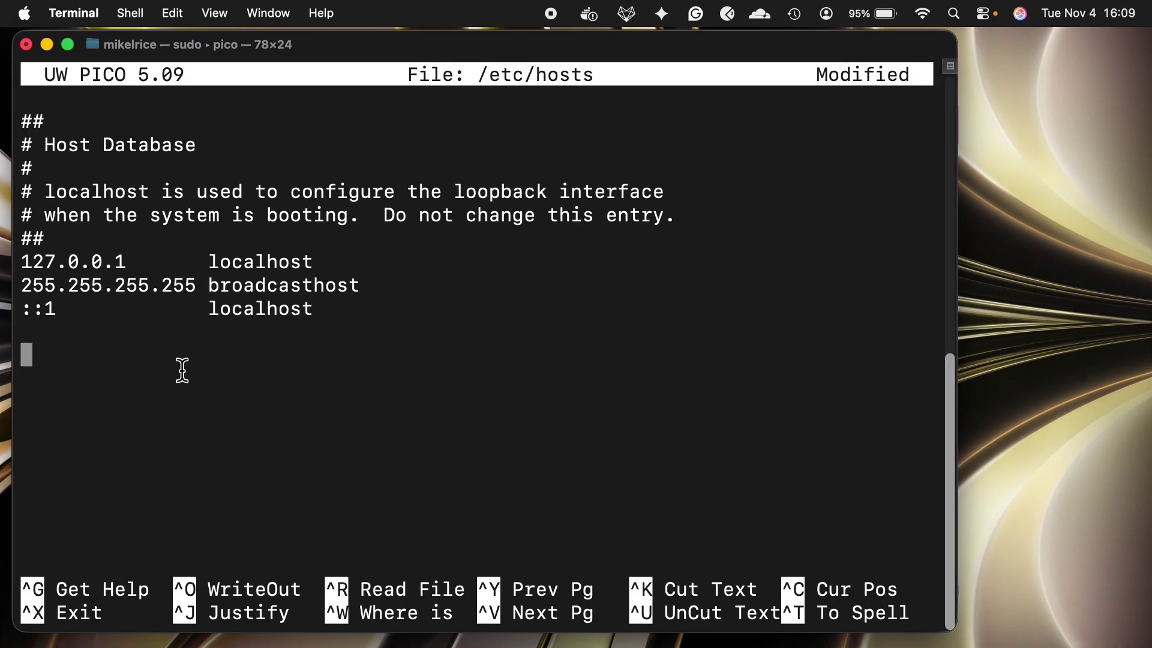
Paste the SafeSearch host entries into /etc/hosts and copy the guide's Chrome SafeSearch defaults command
right_click(181, 370)
click(191, 406)
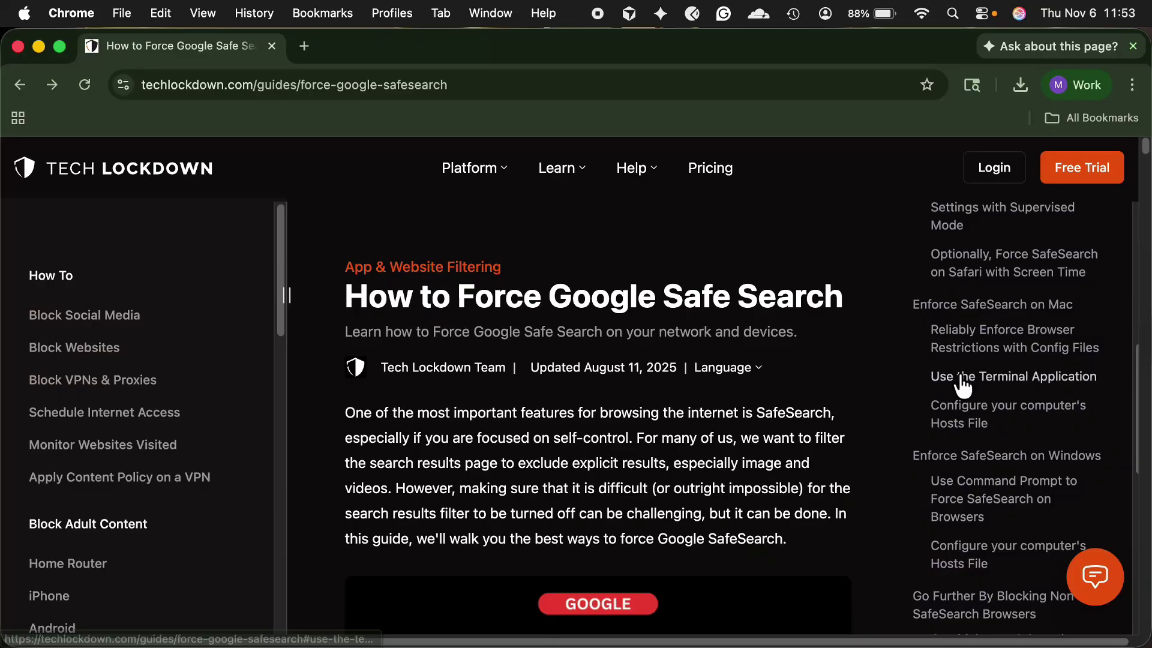
click(961, 378)
scroll(849, 355, down, 5)
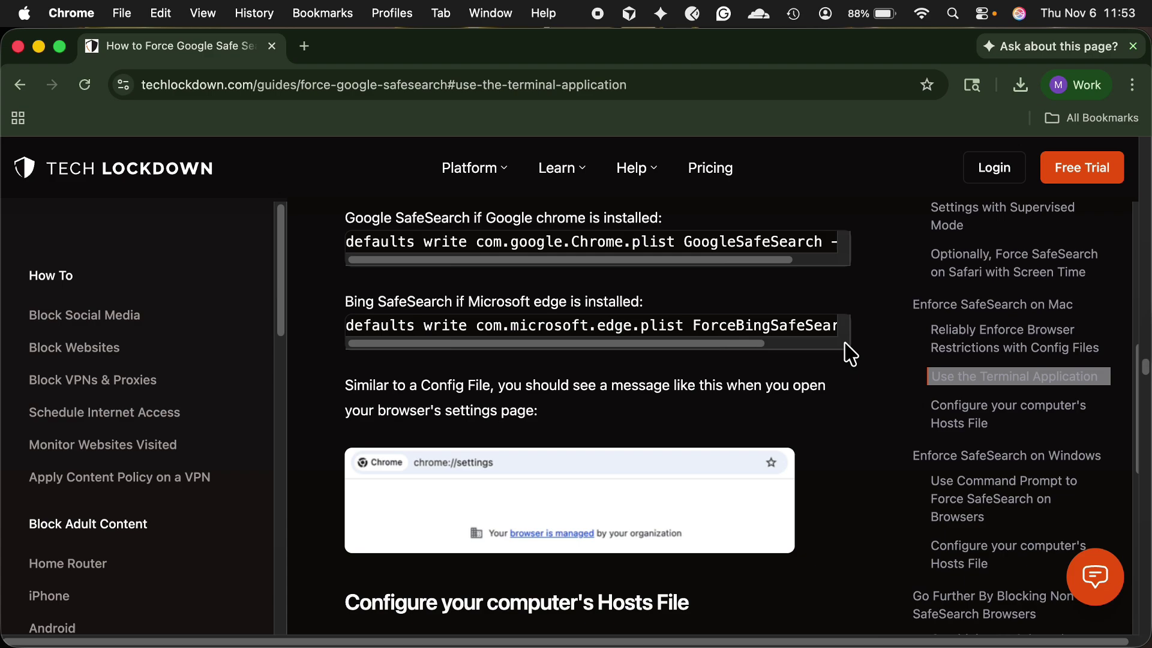
triple_click(561, 242)
right_click(560, 242)
click(588, 283)
Paste the copied Chrome SafeSearch defaults write command at the Terminal zsh prompt
key(super+Tab)
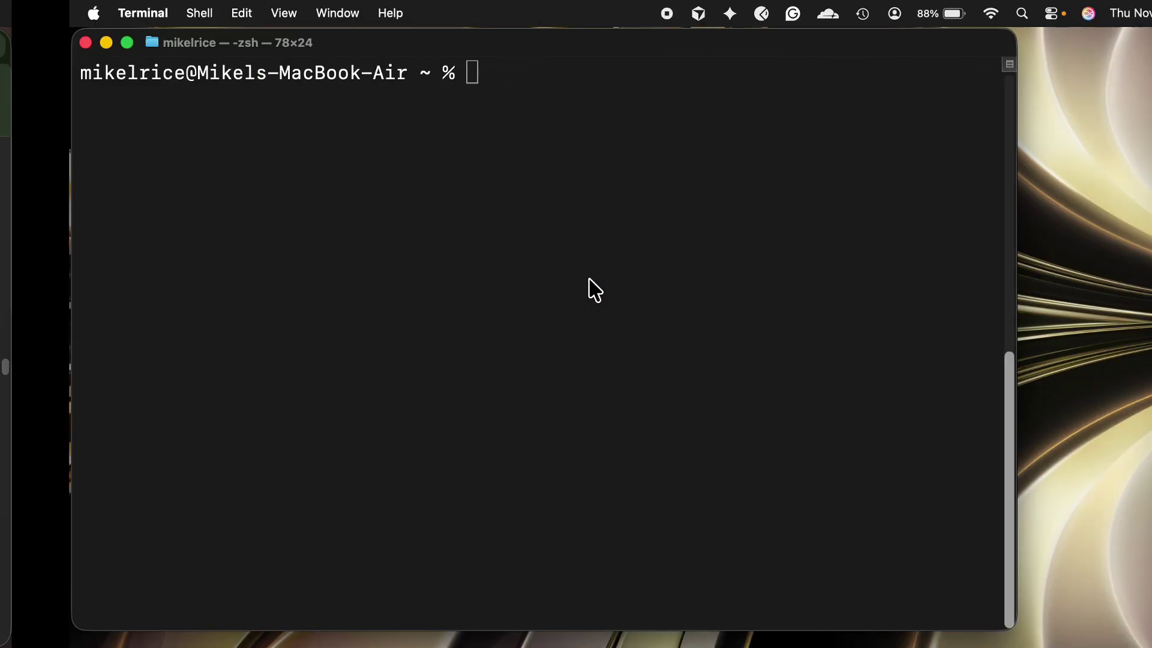
right_click(463, 94)
click(483, 130)
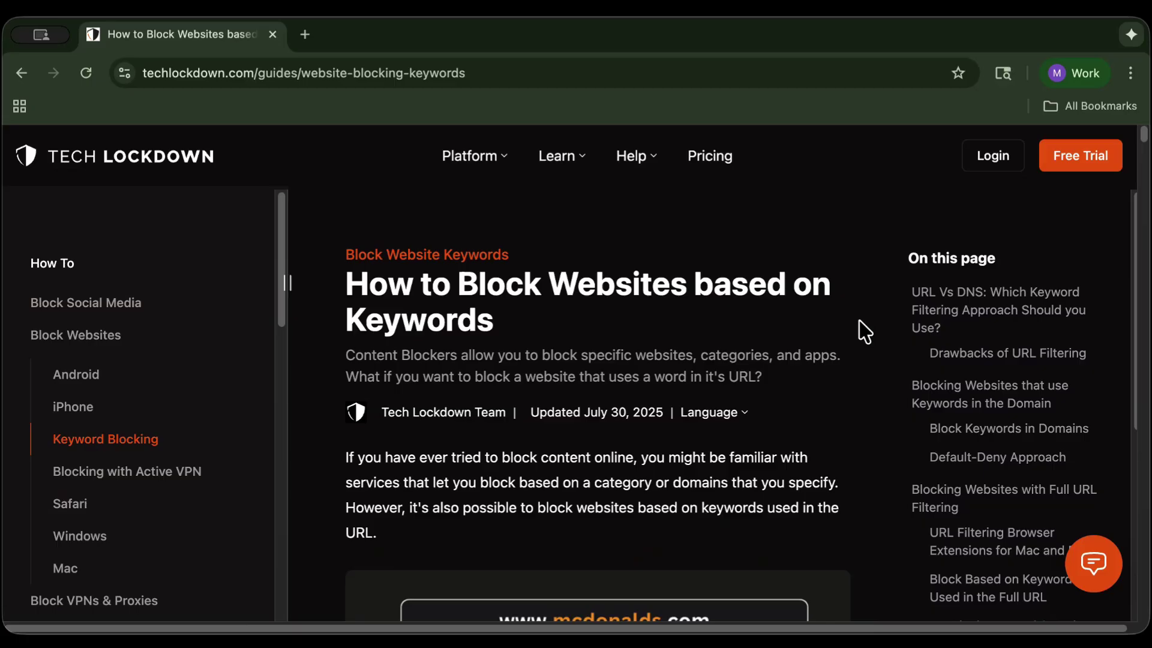
Go through URL Vs DNS and Drawbacks of URL Filtering to the keyword-in-domain blocking section
scroll(863, 327, down, 3)
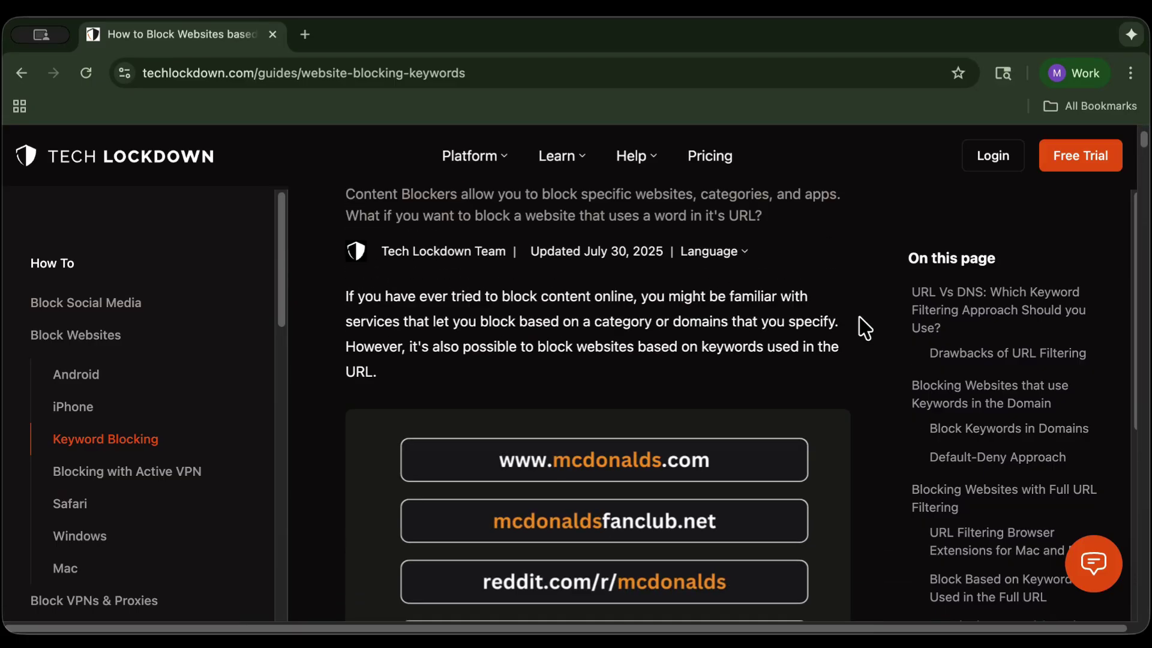
scroll(863, 327, down, 2)
click(978, 319)
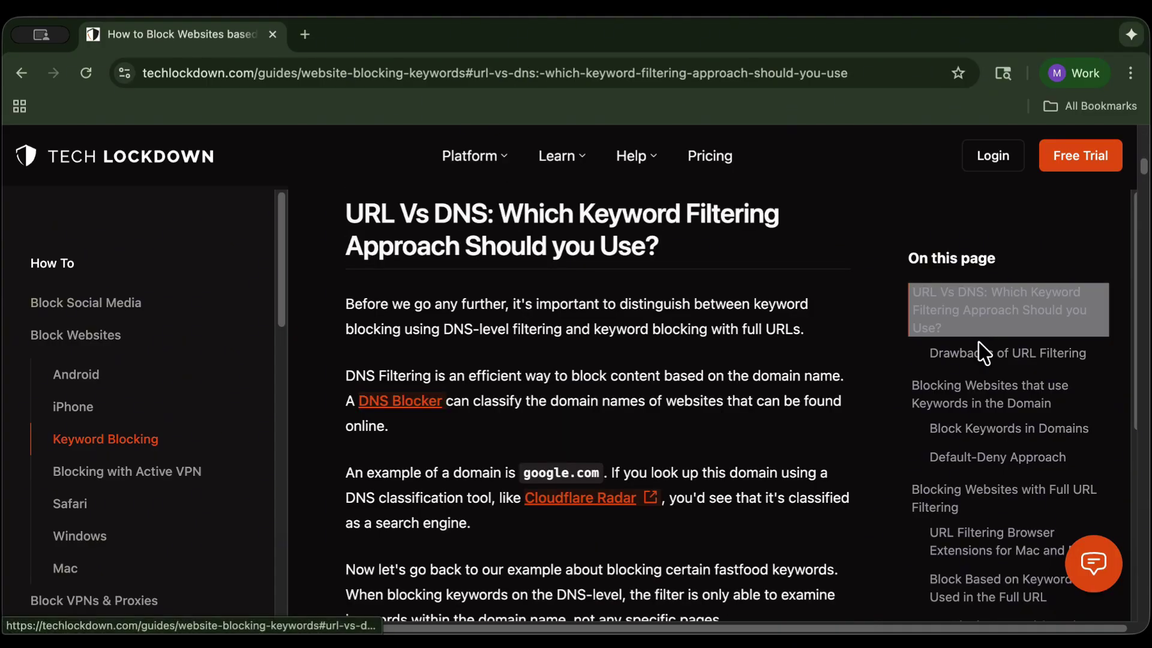
click(982, 355)
click(978, 396)
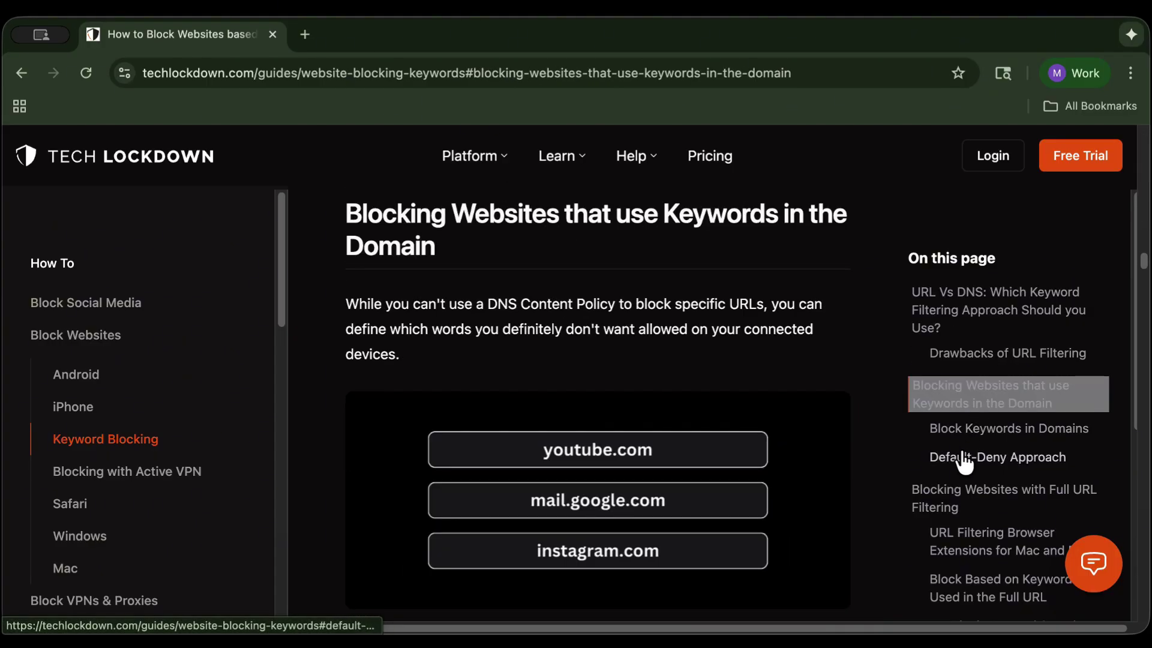